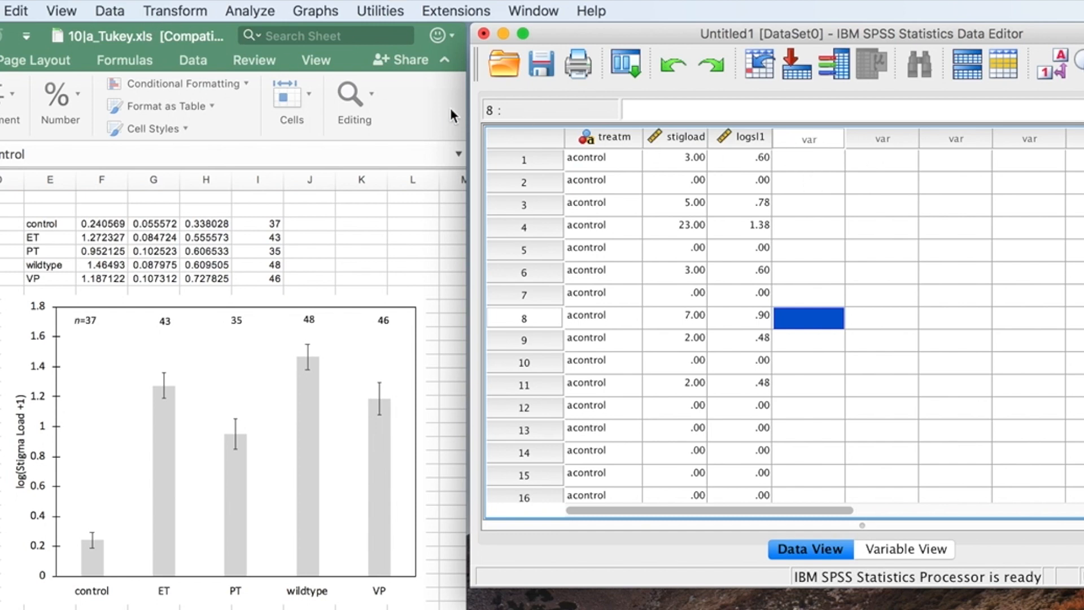
# Step: Automatically recode the treatm variable into a new numeric variable named tnum, starting from the lowest value
pyautogui.click(186, 15)
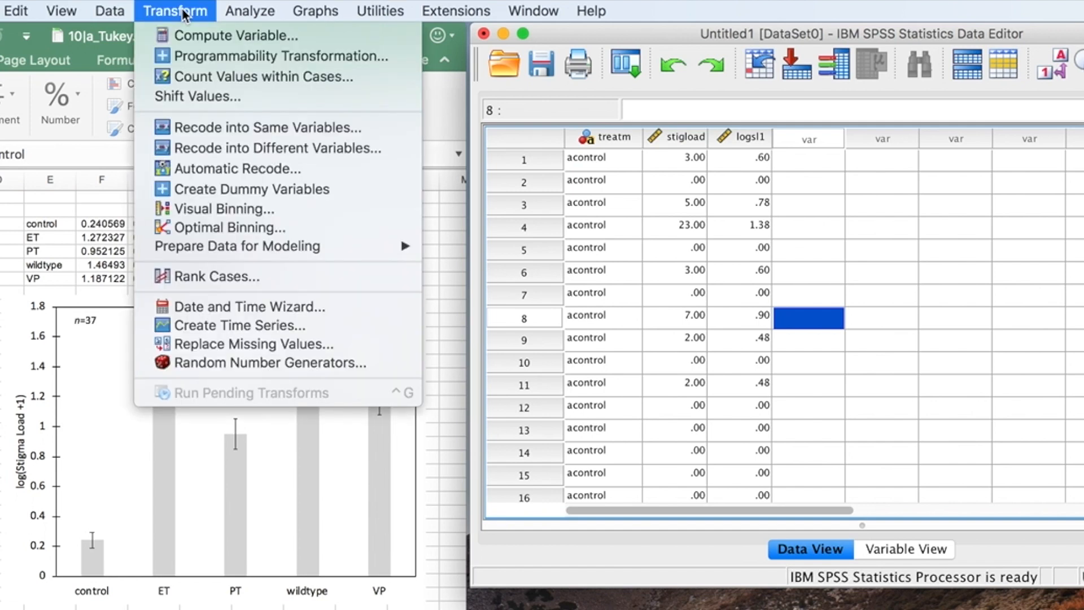
pyautogui.click(235, 170)
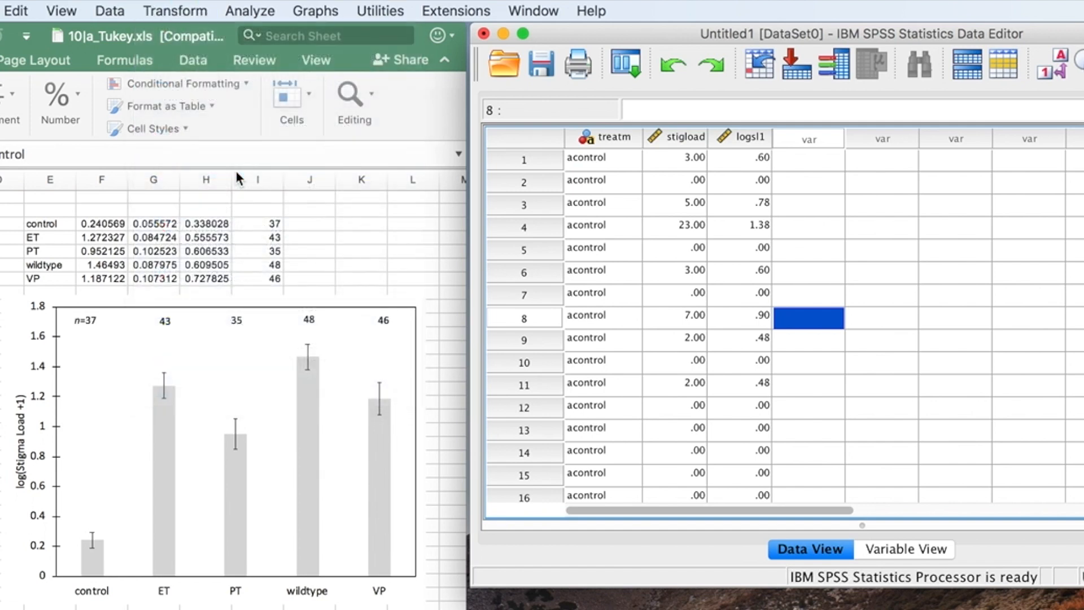
pyautogui.click(194, 206)
pyautogui.click(350, 288)
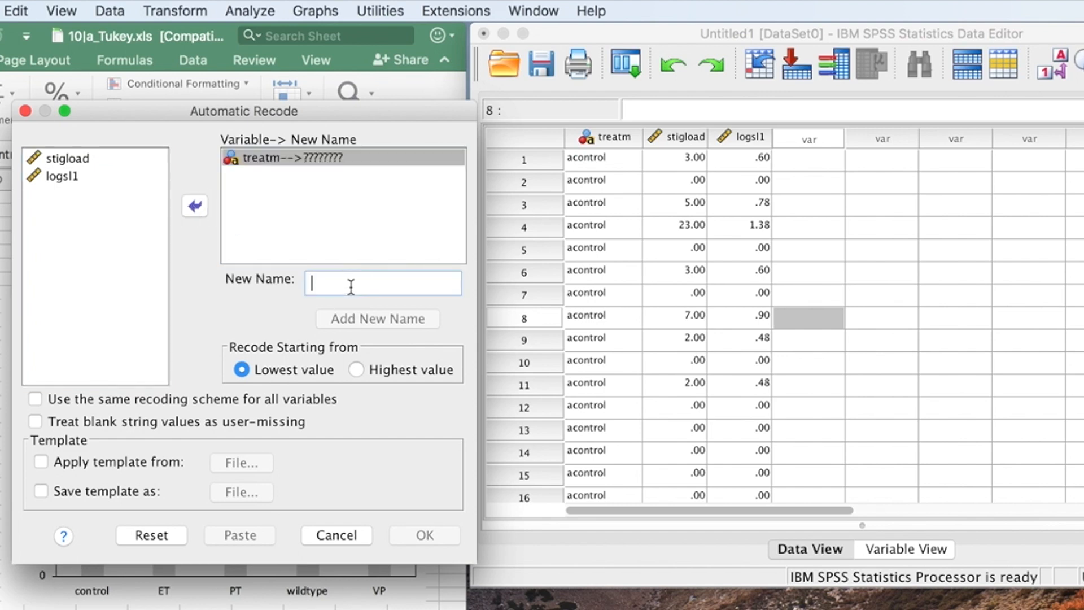
pyautogui.write('tnum')
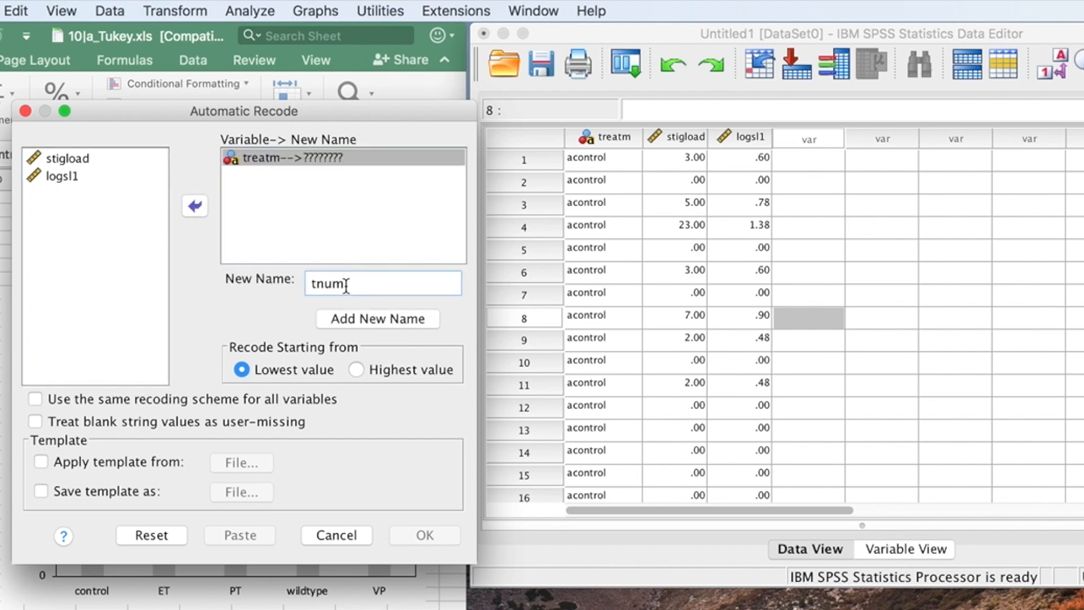
pyautogui.click(352, 319)
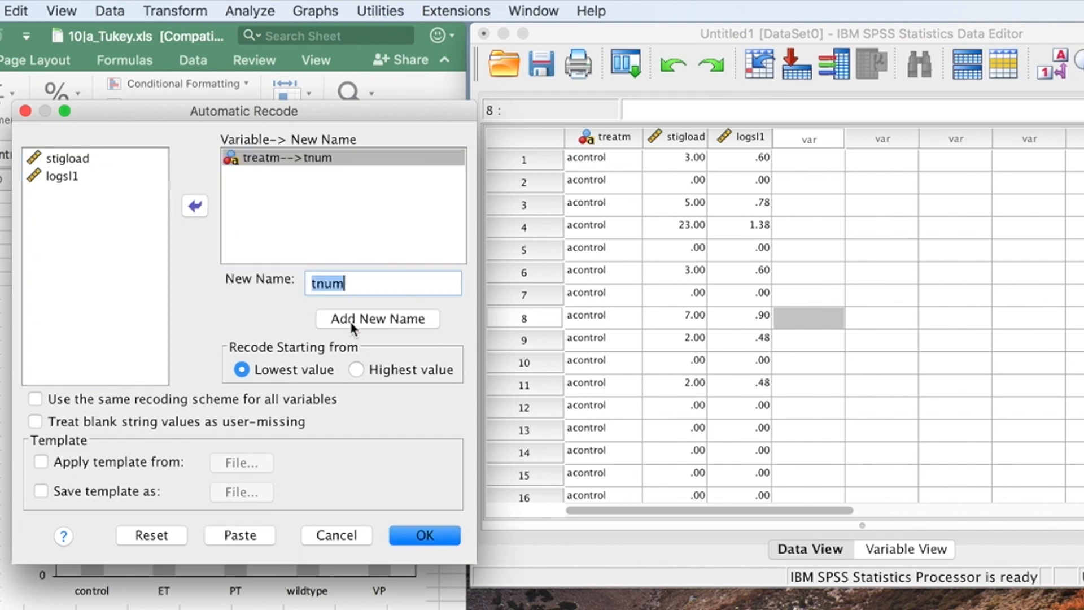
pyautogui.click(420, 535)
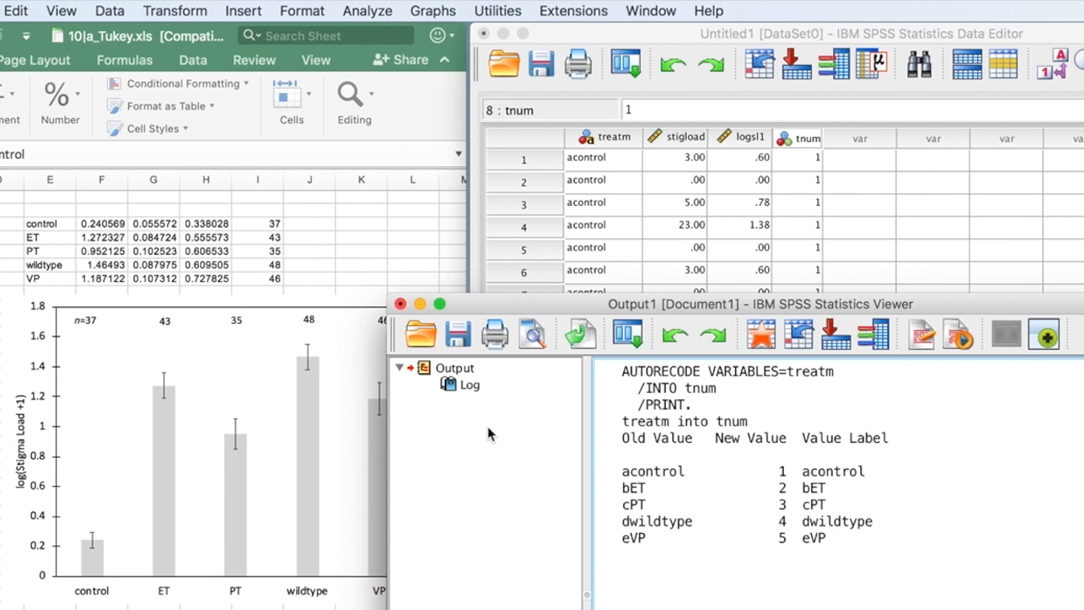
# Step: Set up a One-Way ANOVA with logsl1 as the dependent variable and tnum as the factor
pyautogui.click(368, 11)
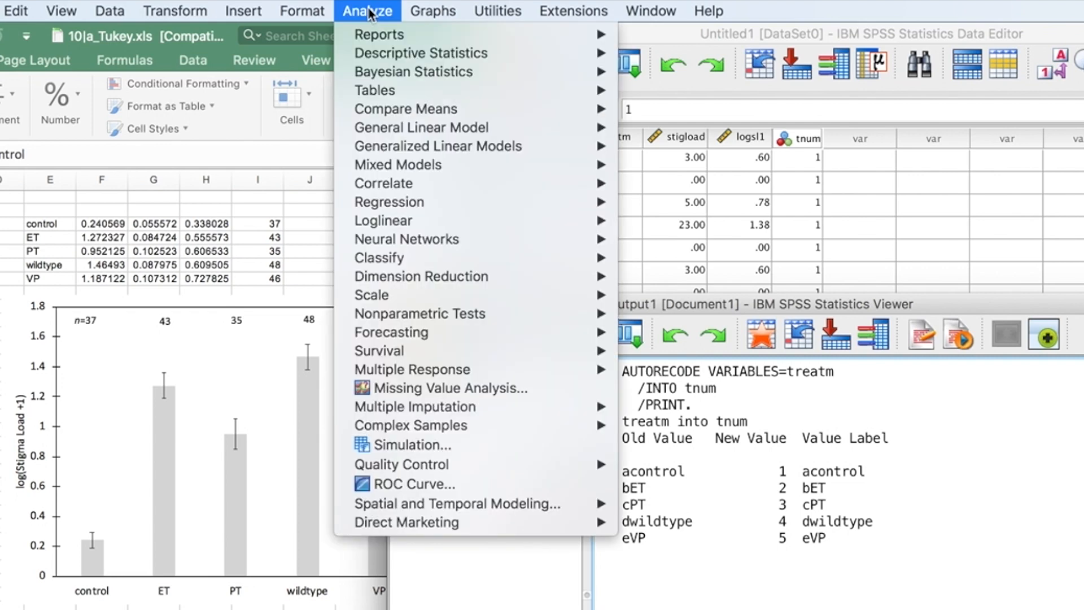
pyautogui.moveTo(424, 107)
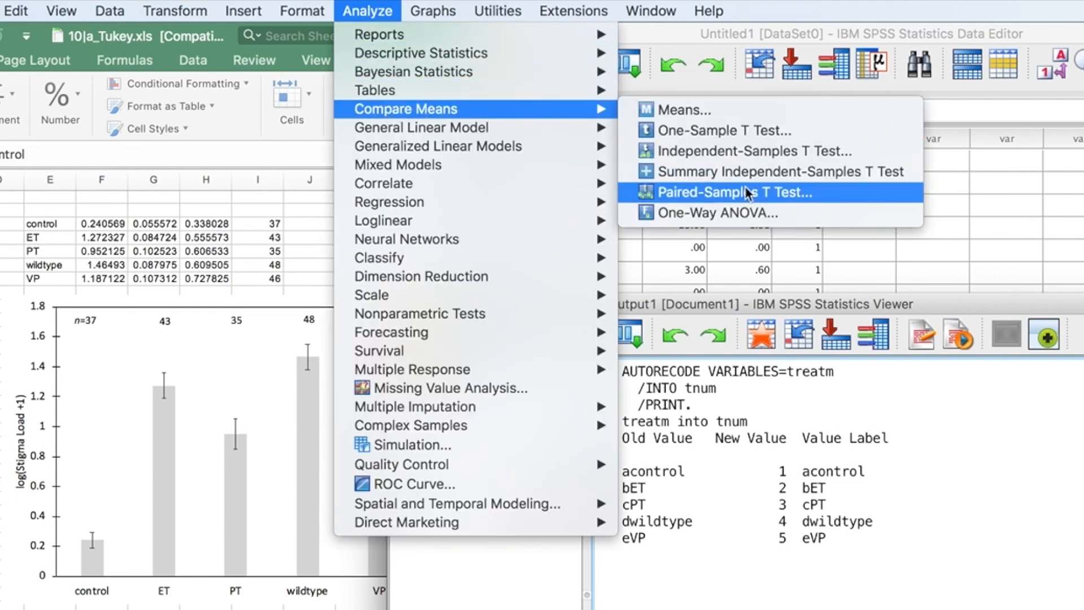
pyautogui.click(746, 212)
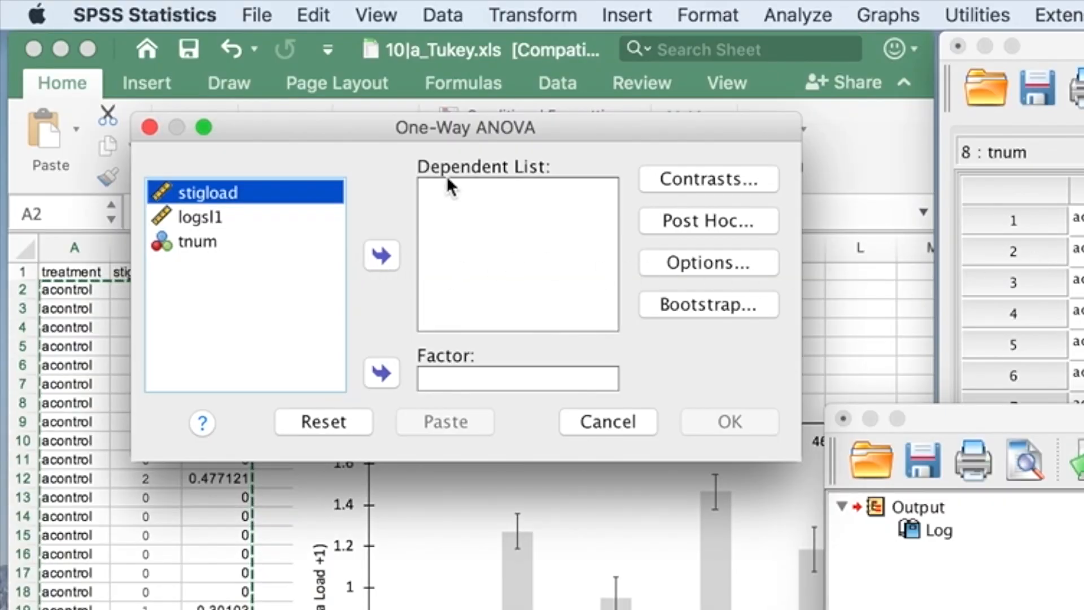
pyautogui.click(213, 221)
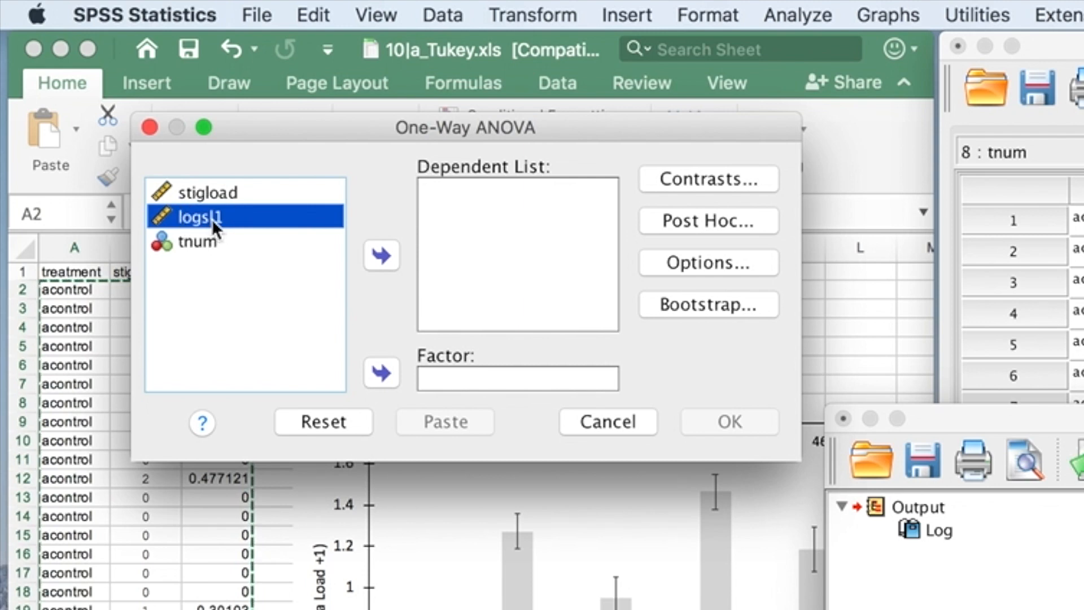
pyautogui.click(382, 258)
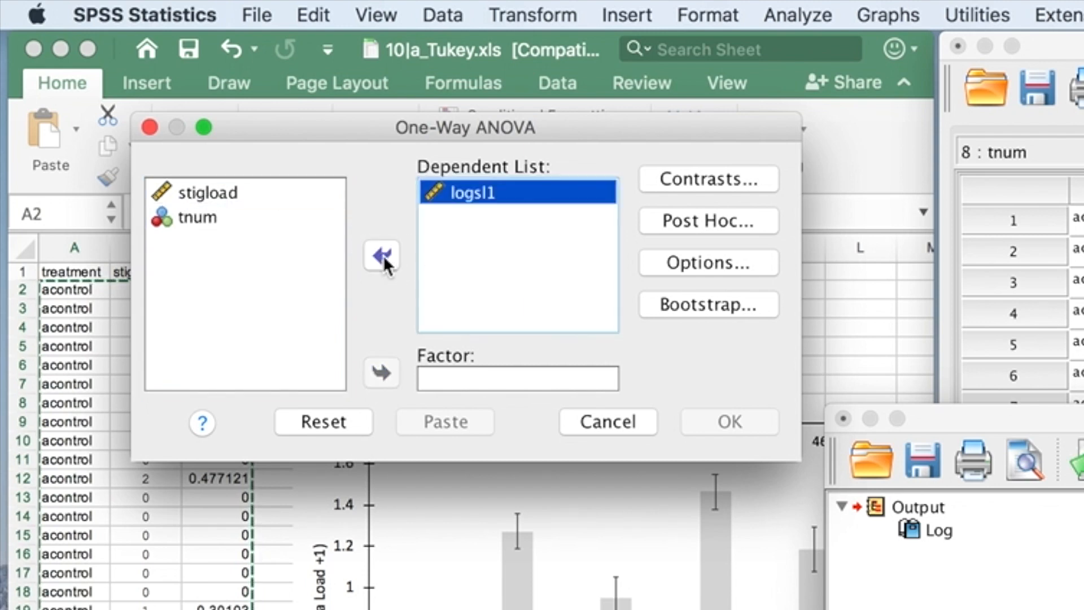
pyautogui.click(203, 226)
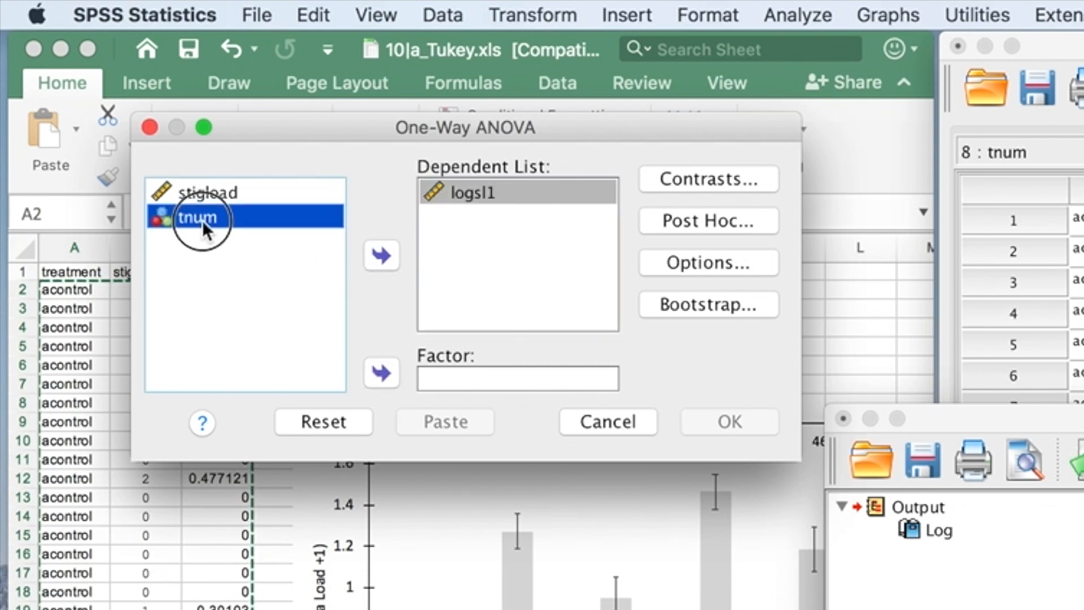
pyautogui.click(380, 373)
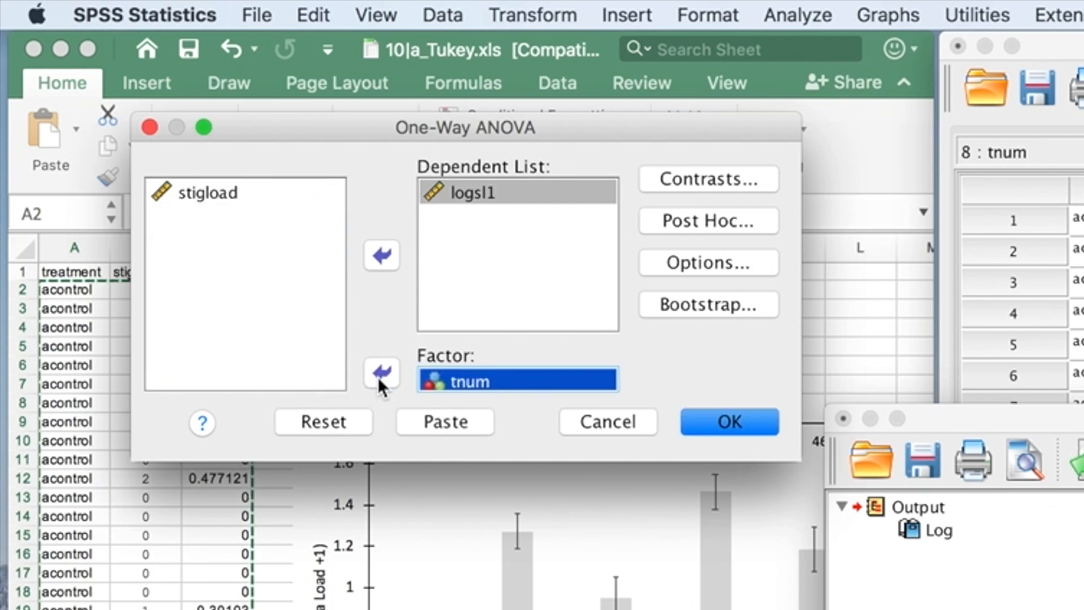
# Step: Add the Tukey post hoc test at the 0.05 significance level and run the One-Way ANOVA
pyautogui.click(696, 222)
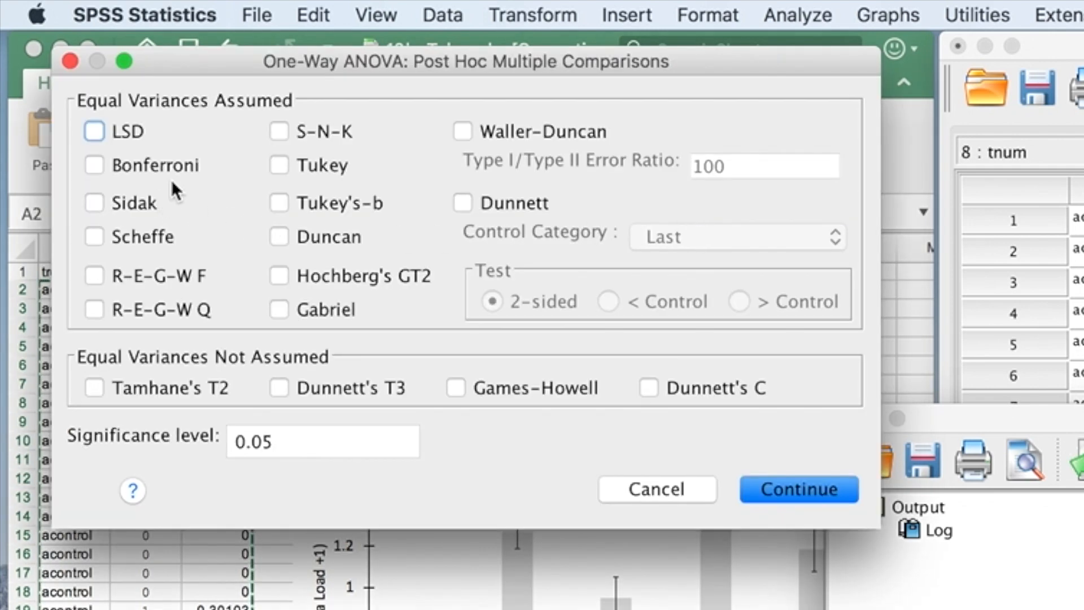
pyautogui.click(277, 167)
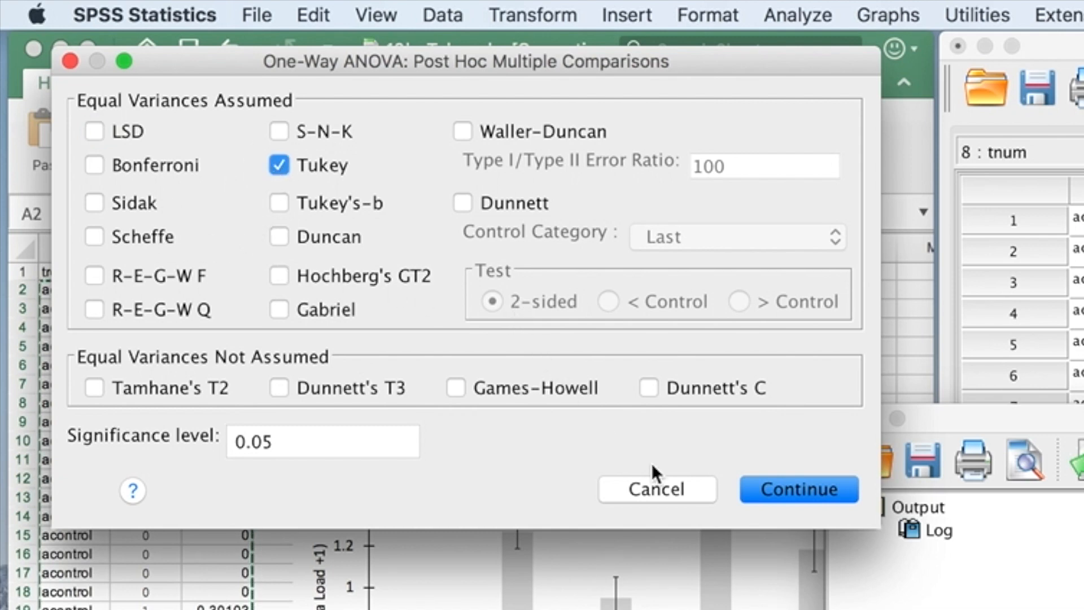
pyautogui.click(800, 488)
pyautogui.click(748, 423)
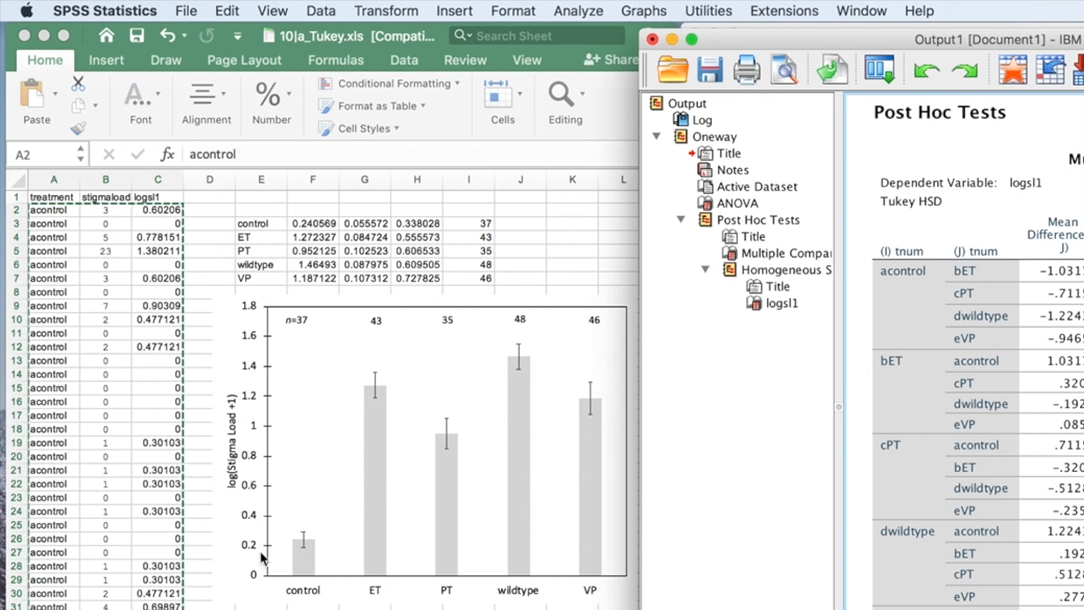
# Step: Switch to Excel and add a small text box reading "a" above the control bar inside the bar chart
pyautogui.click(233, 587)
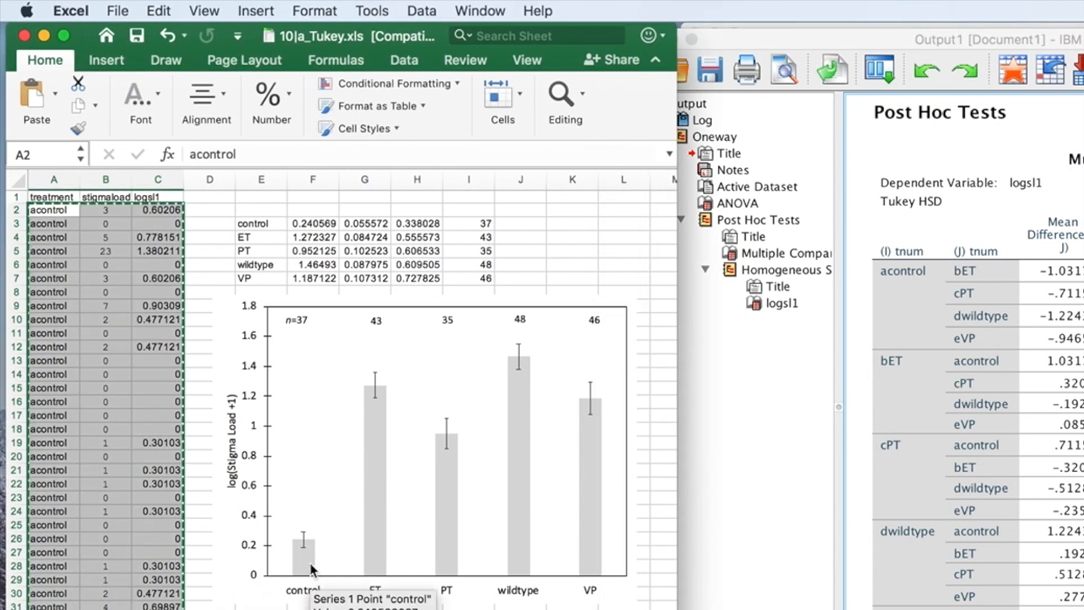
pyautogui.click(242, 584)
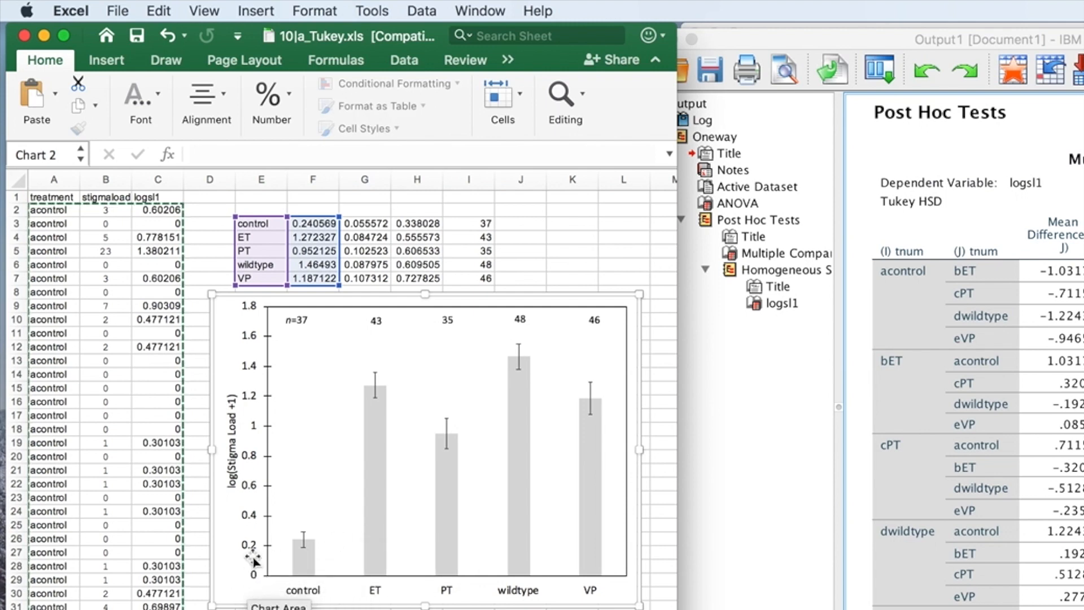
pyautogui.click(104, 63)
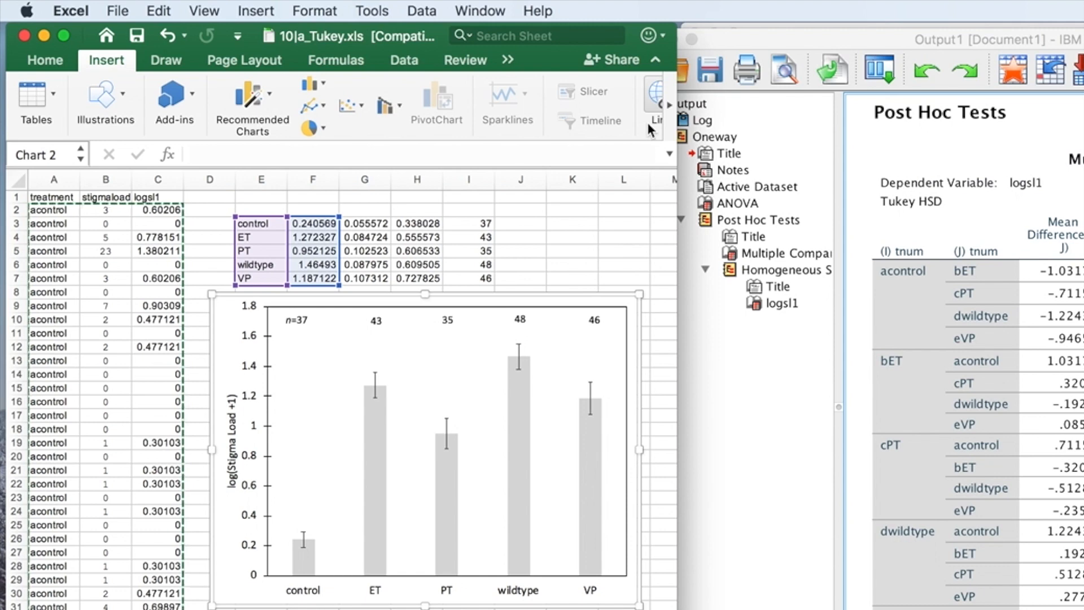
pyautogui.click(670, 106)
pyautogui.click(639, 101)
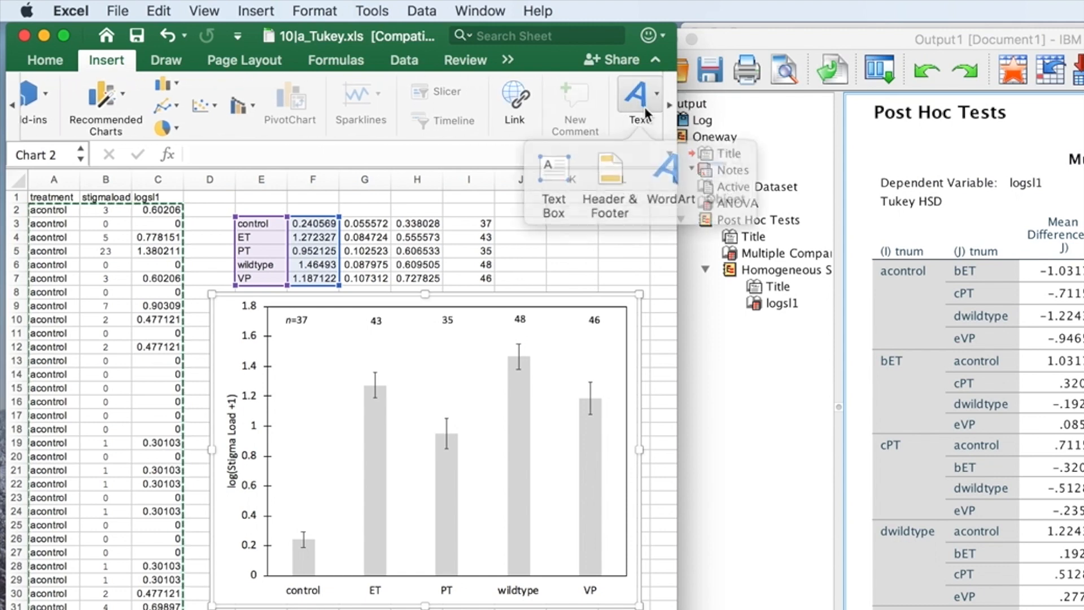
pyautogui.click(566, 164)
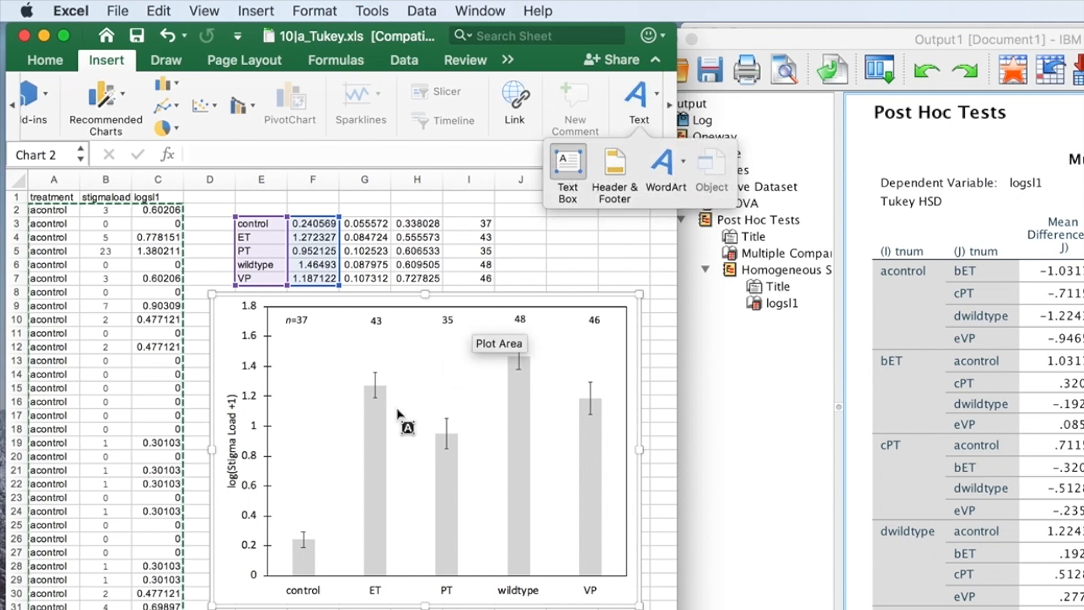
pyautogui.moveTo(289, 502); pyautogui.dragTo(360, 573)
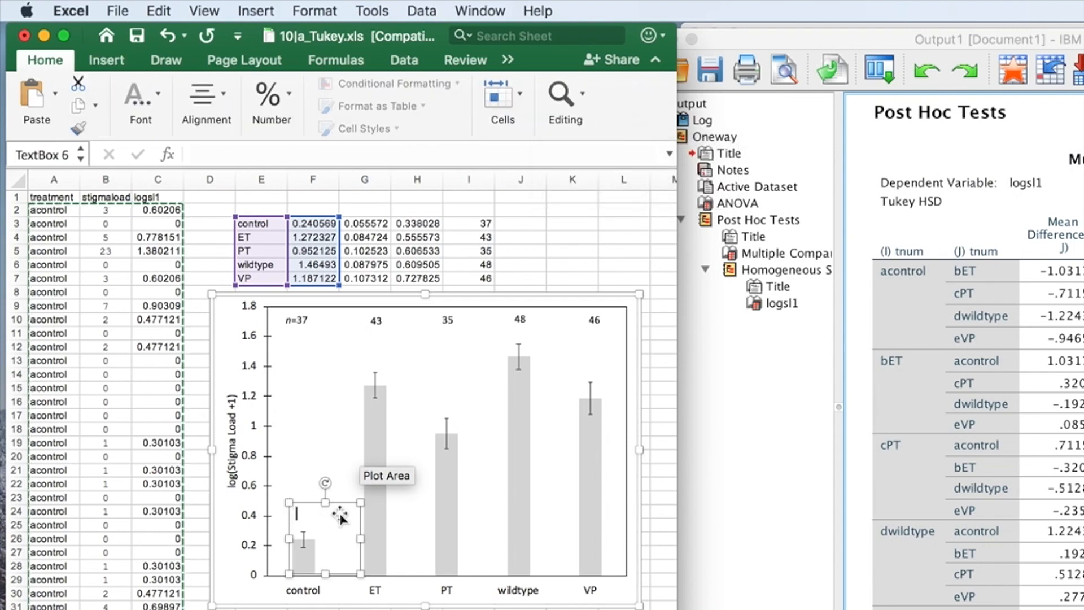
pyautogui.write('a')
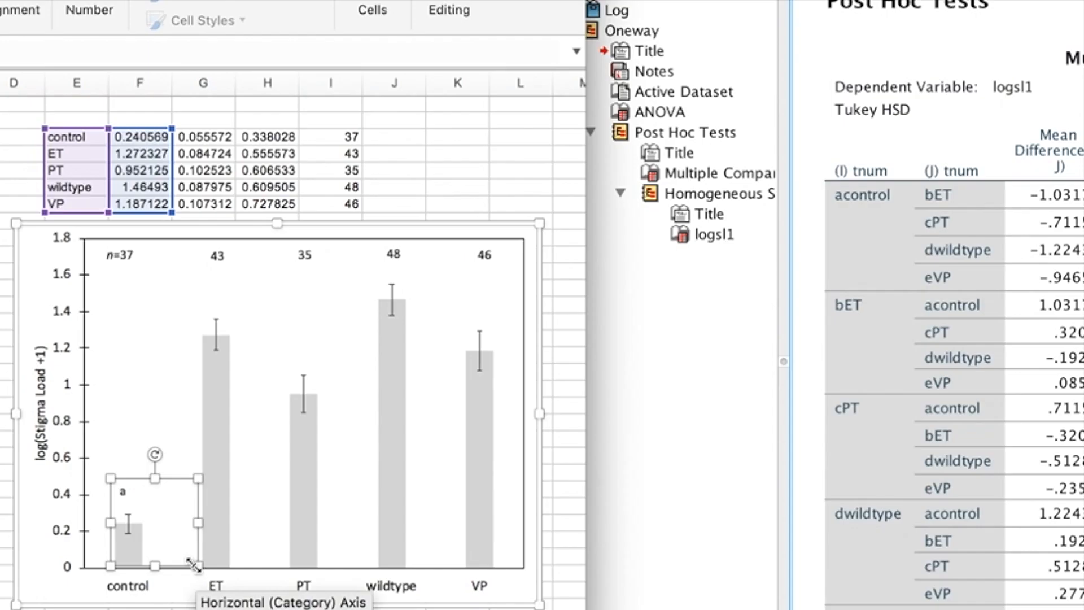
pyautogui.moveTo(198, 567); pyautogui.dragTo(148, 505)
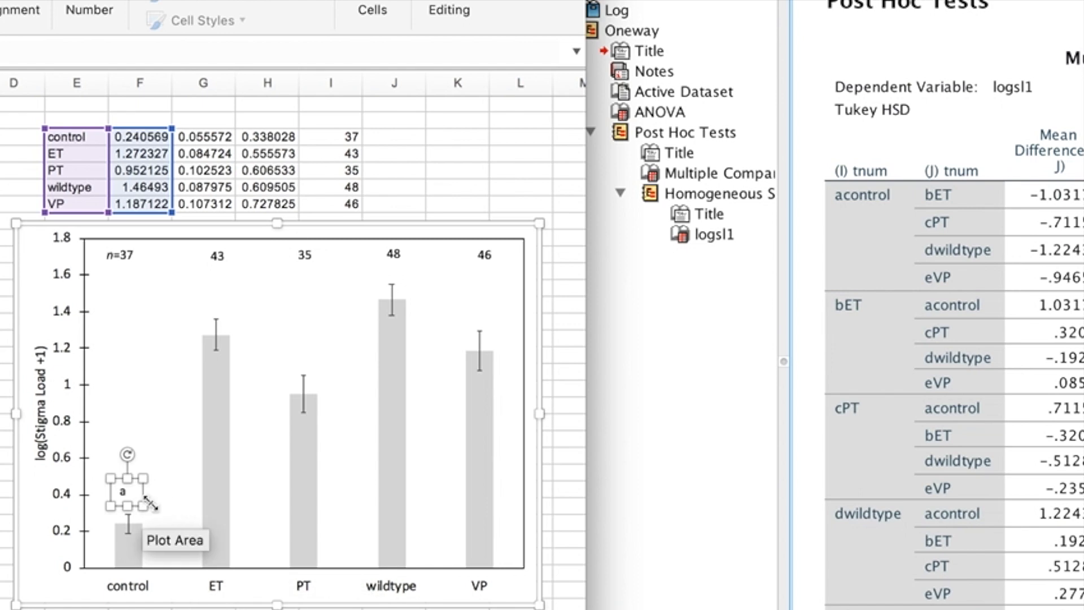
# Step: Place a copy of the "a" label above the PT bar and change its text to "b"
pyautogui.press('super+c')
pyautogui.press('super+v')
pyautogui.moveTo(45, 257); pyautogui.dragTo(303, 372)
pyautogui.moveTo(305, 368); pyautogui.dragTo(305, 368)
pyautogui.click(309, 354)
pyautogui.click(302, 354)
pyautogui.doubleClick(302, 354)
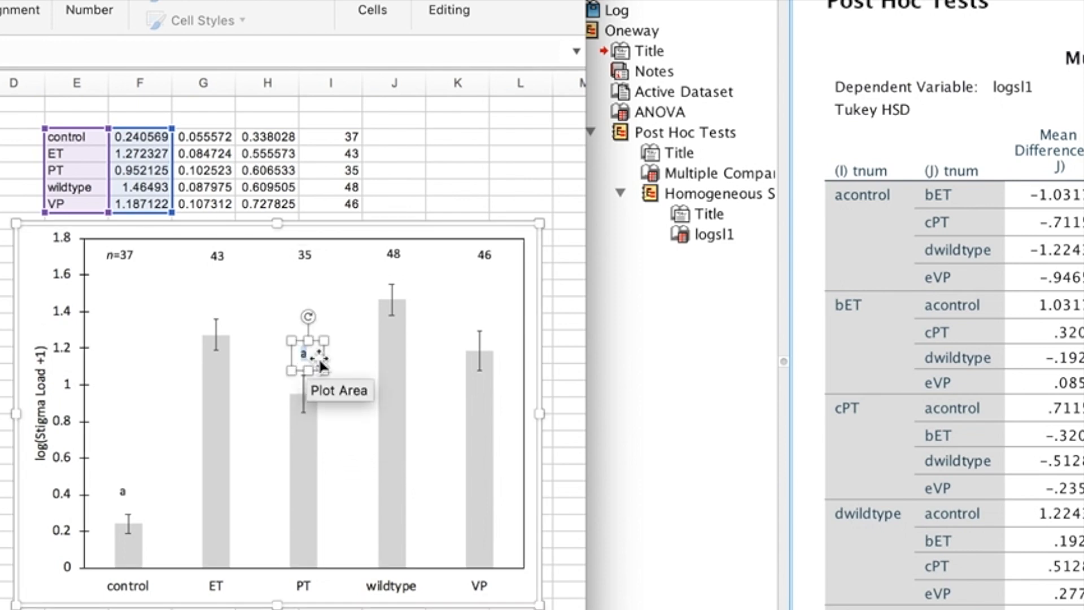
pyautogui.write('b')
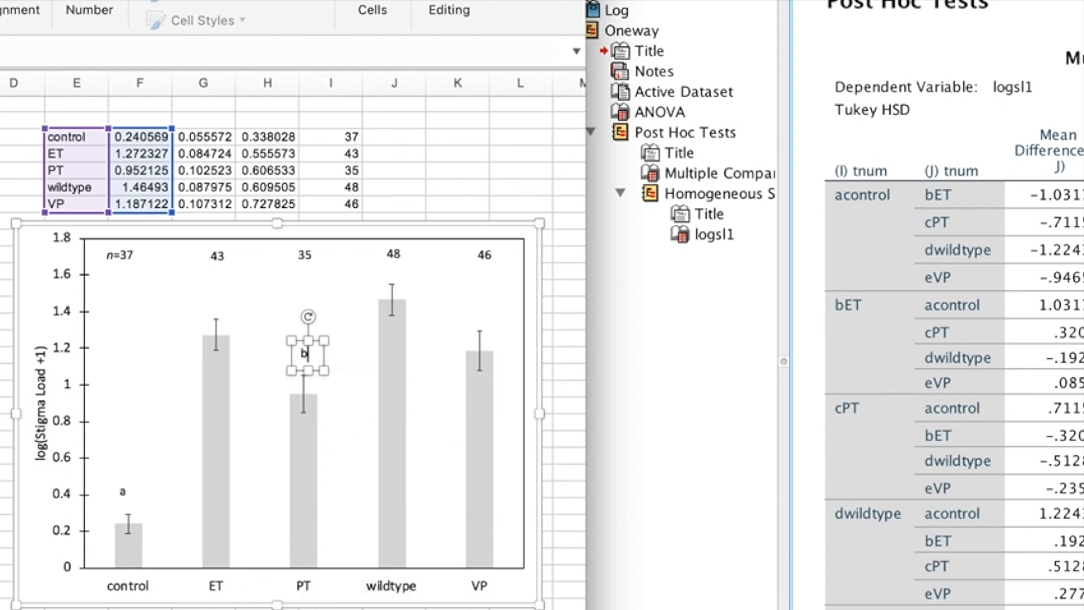
pyautogui.click(272, 608)
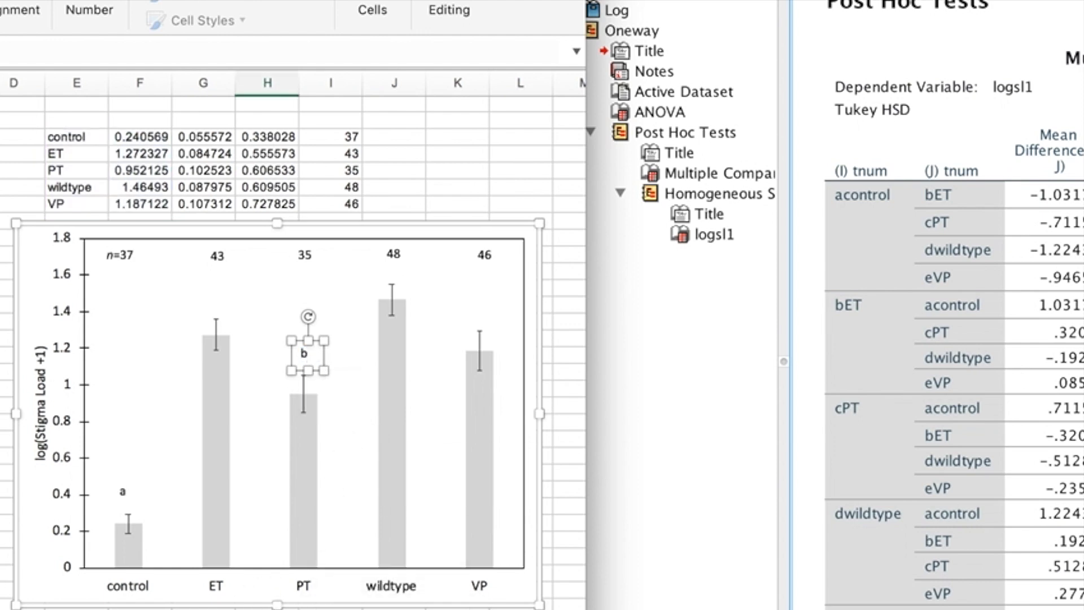
# Step: Paste another copy of the "a" label above the VP bar and change its text to "b,c"
pyautogui.click(41, 523)
pyautogui.press('super+v')
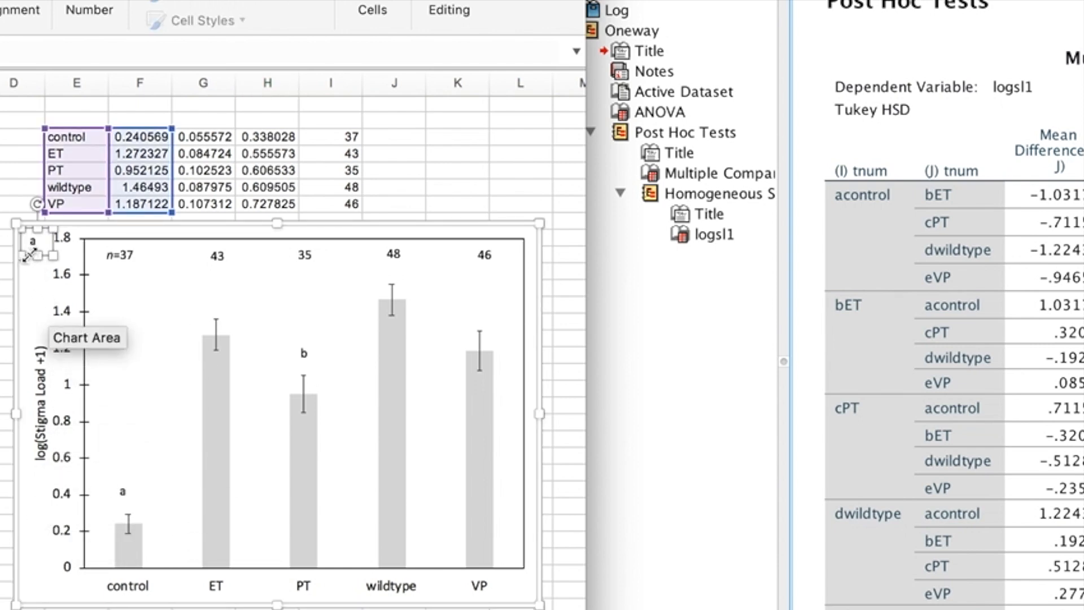
pyautogui.moveTo(32, 263); pyautogui.dragTo(481, 335)
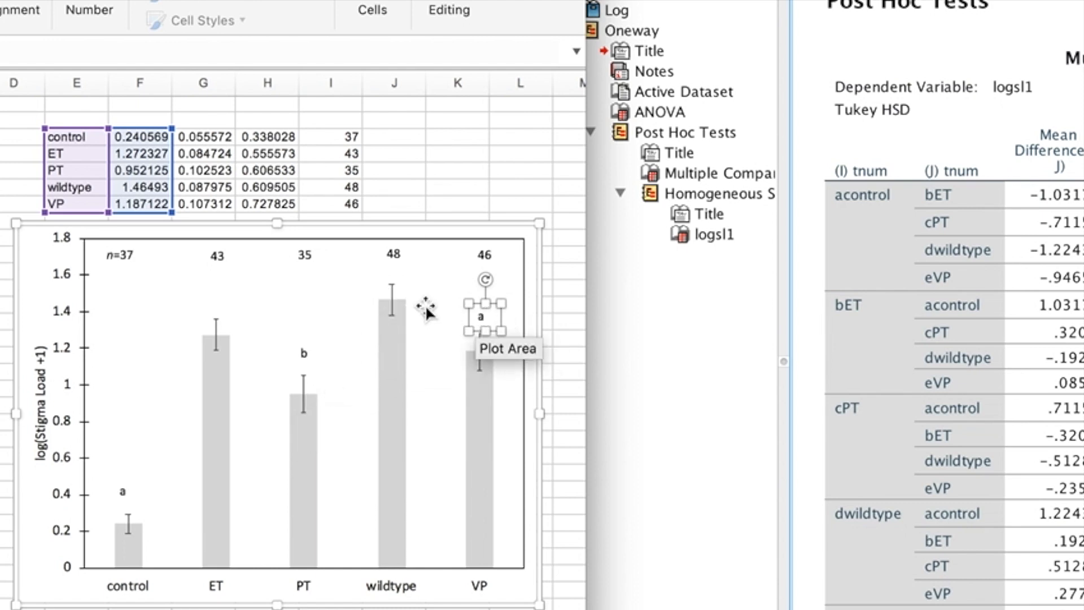
pyautogui.click(485, 319)
pyautogui.click(484, 318)
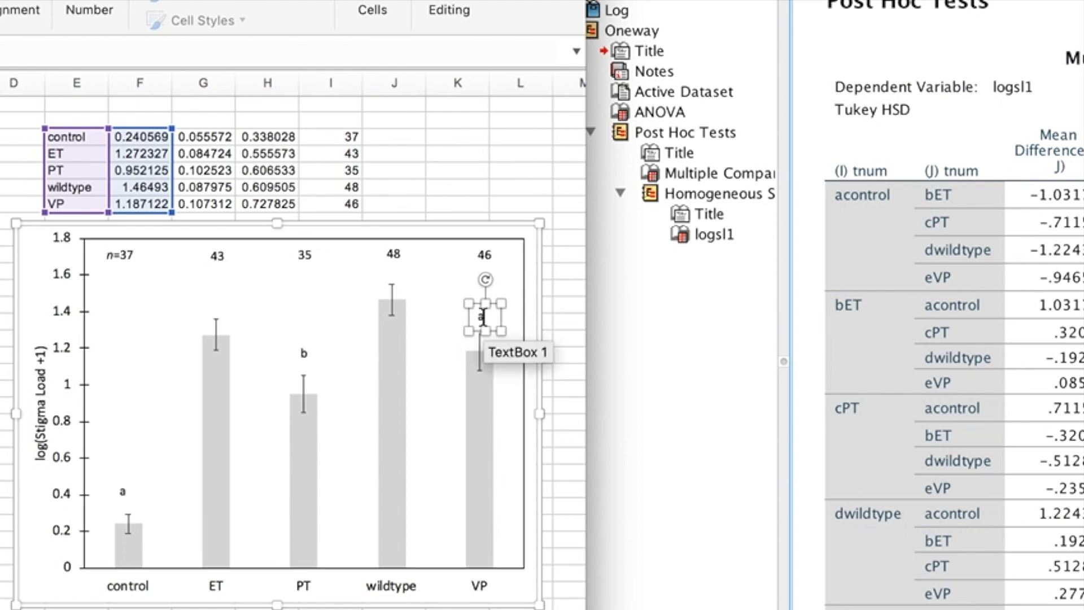
pyautogui.write('b,')
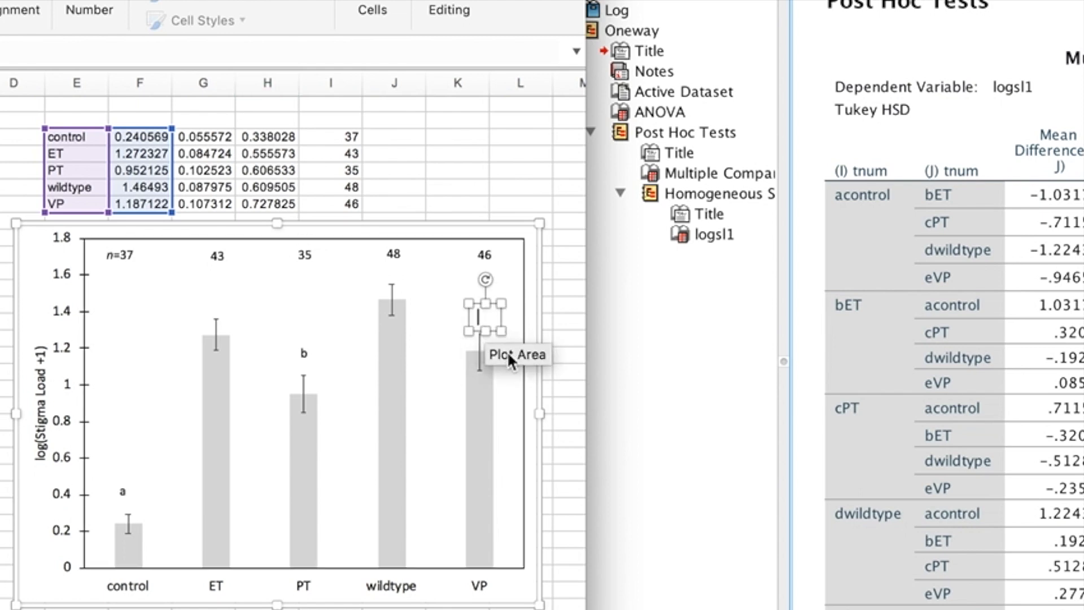
pyautogui.write('c')
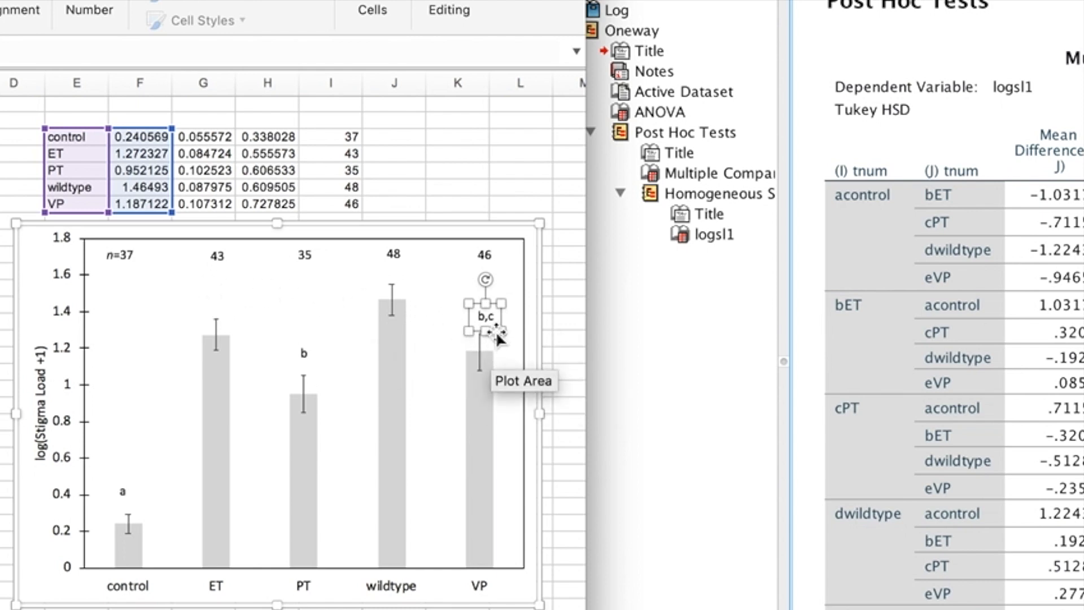
# Step: Place copies of the "b,c" label above the ET and wildtype bars, shortening the wildtype one to "c"
pyautogui.press('super+v')
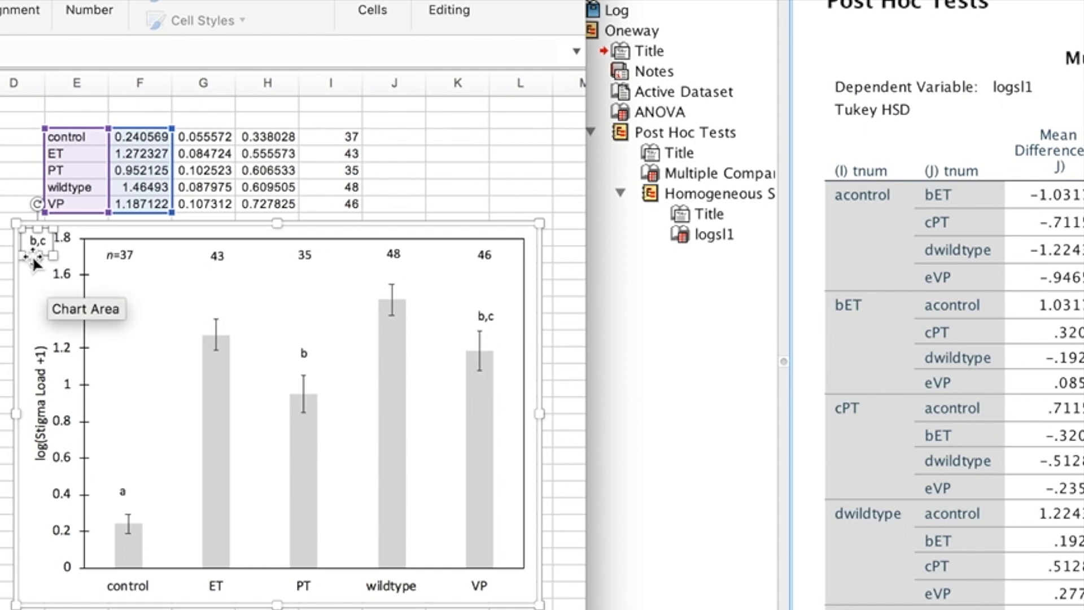
pyautogui.moveTo(32, 259); pyautogui.dragTo(209, 322)
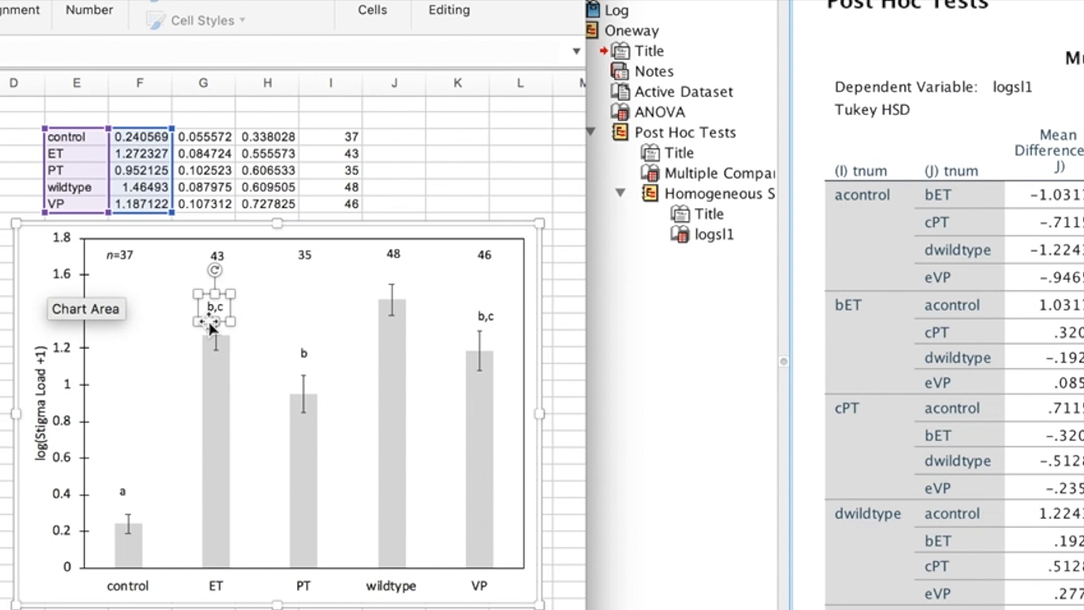
pyautogui.press('super+v')
pyautogui.moveTo(33, 260); pyautogui.dragTo(386, 282)
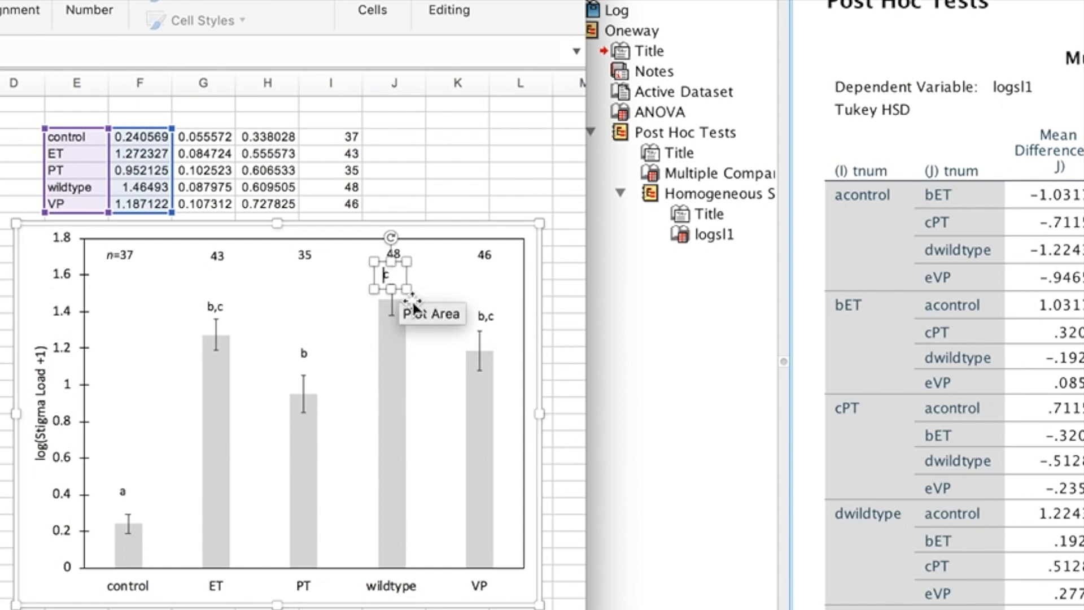
# Step: Centre the "c" label over the wildtype error bar and the "b,c" label over the VP error bar
pyautogui.click(402, 289)
pyautogui.moveTo(402, 290); pyautogui.dragTo(408, 290)
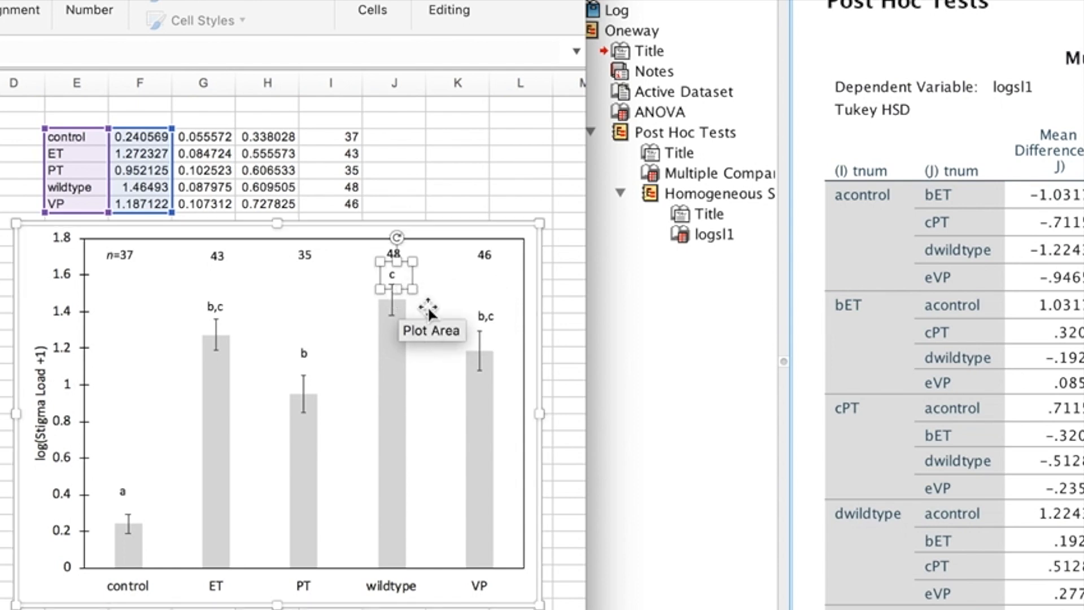
pyautogui.click(493, 333)
pyautogui.moveTo(495, 334); pyautogui.dragTo(485, 332)
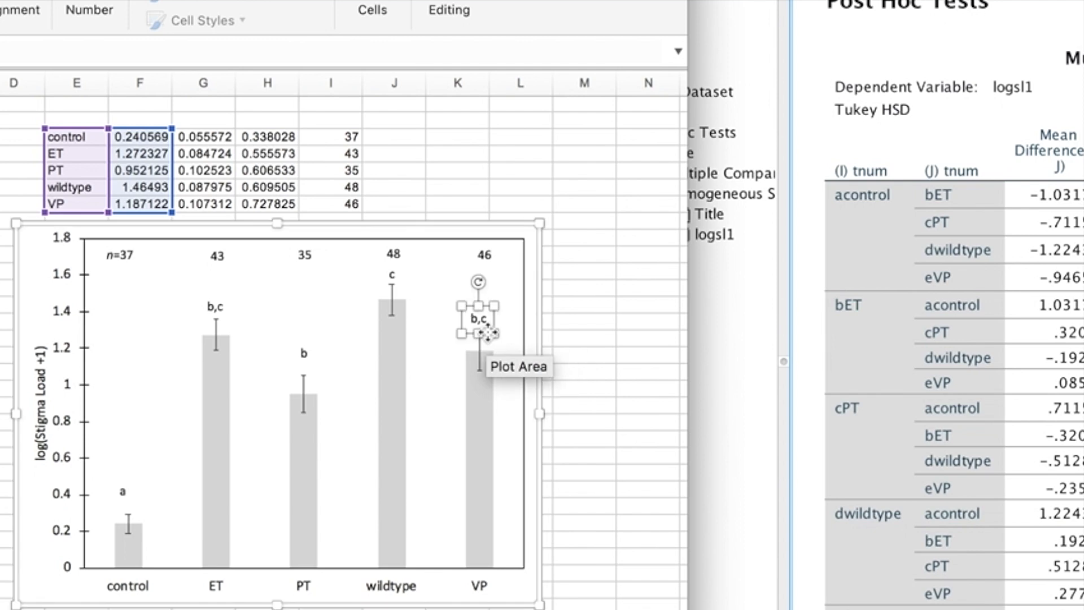
# Step: Move the "b" label down closer to the PT error bar and centre the "a" label over the control bar
pyautogui.click(309, 369)
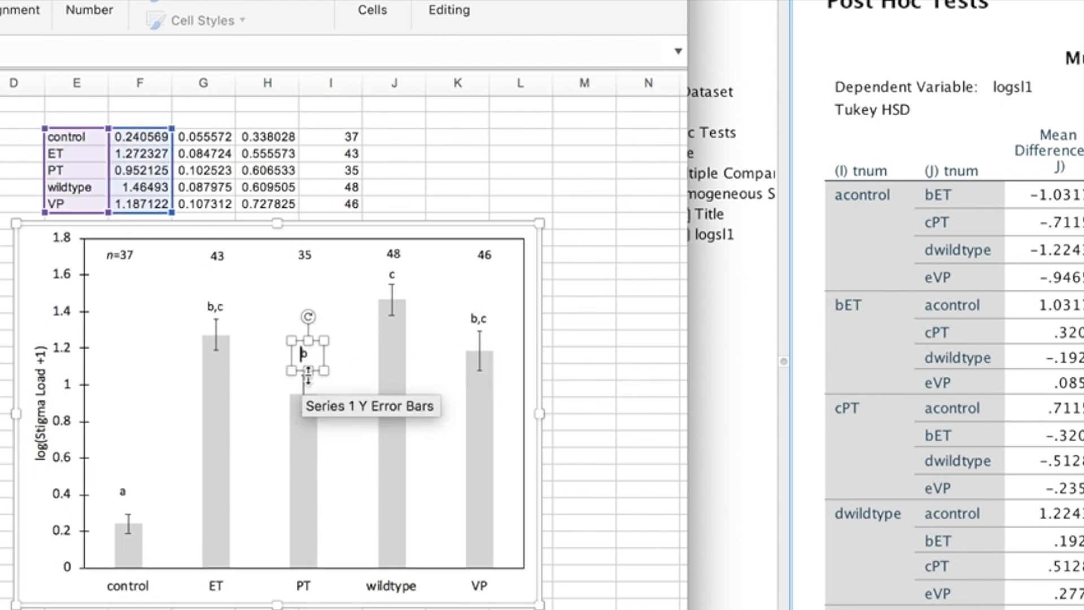
pyautogui.click(304, 372)
pyautogui.moveTo(304, 372); pyautogui.dragTo(305, 377)
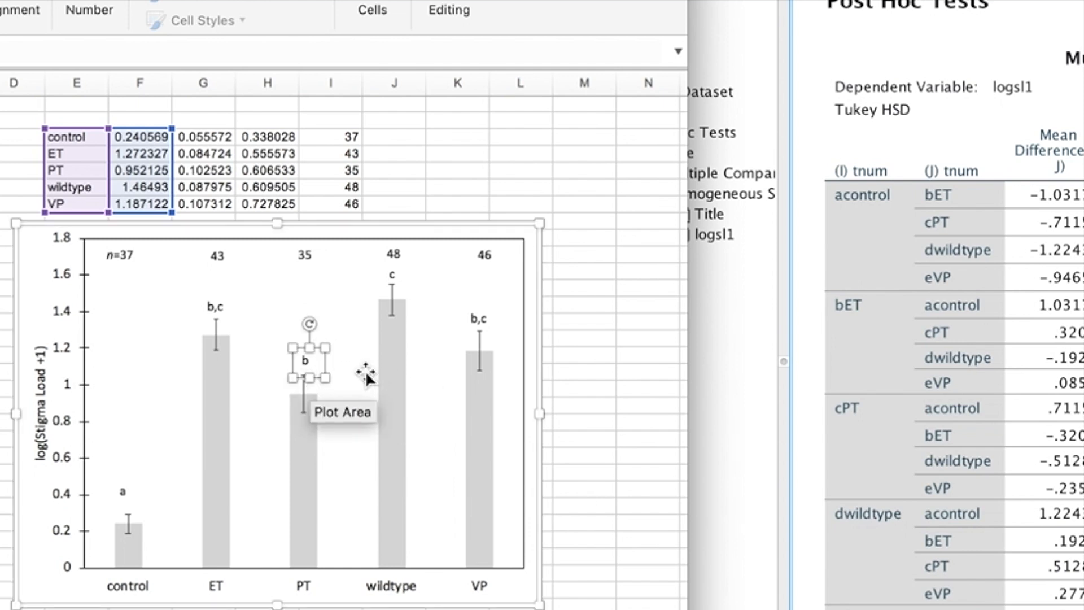
pyautogui.click(119, 497)
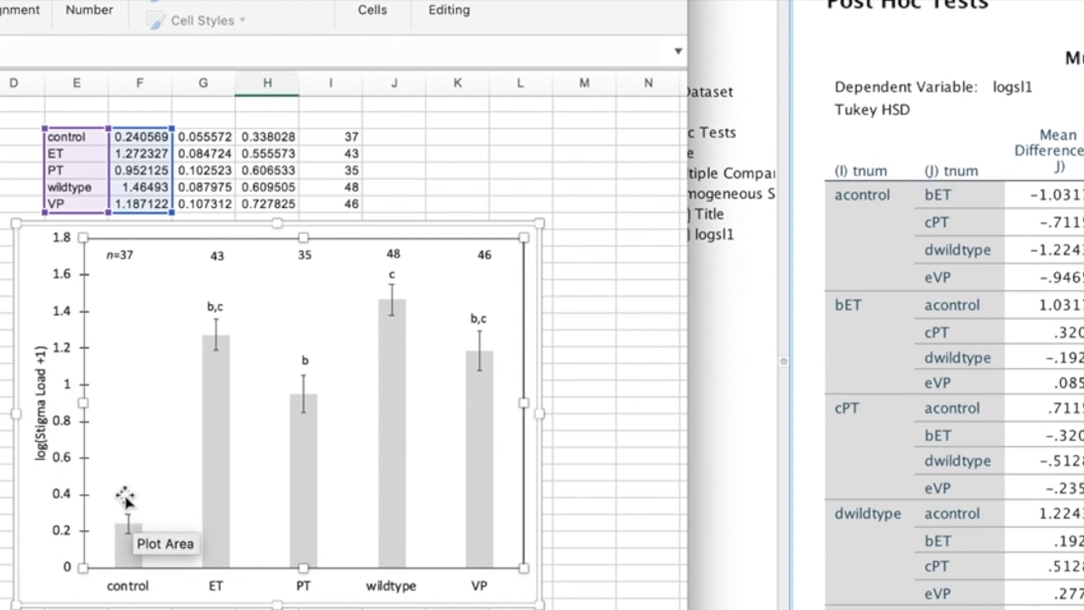
pyautogui.click(122, 493)
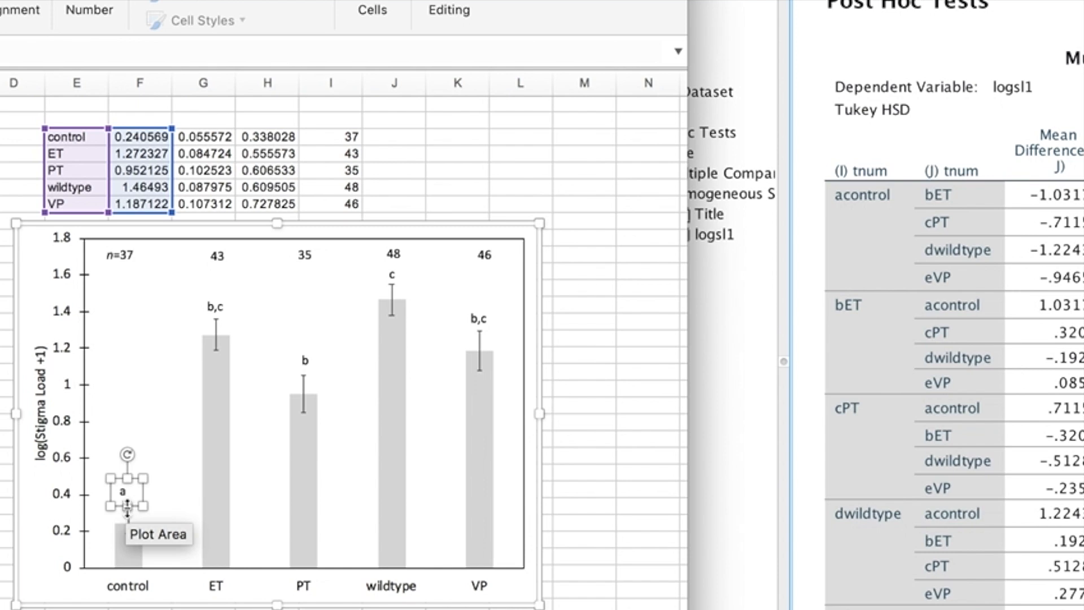
pyautogui.moveTo(123, 511); pyautogui.dragTo(129, 510)
# Step: Save the whole labelled bar chart as a PNG picture on the Desktop
pyautogui.click(44, 562)
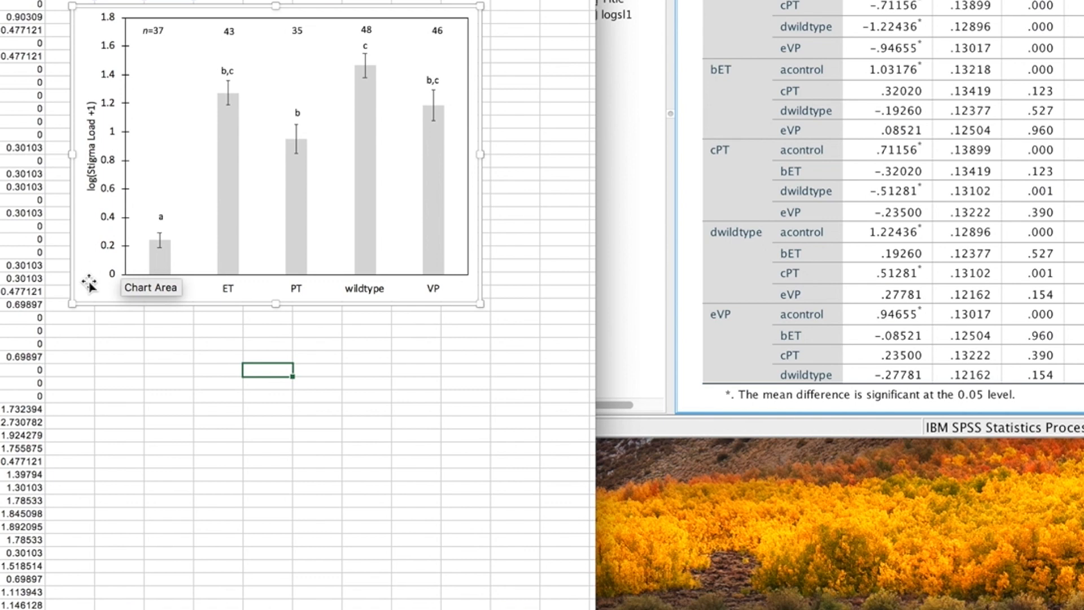
pyautogui.rightClick(89, 284)
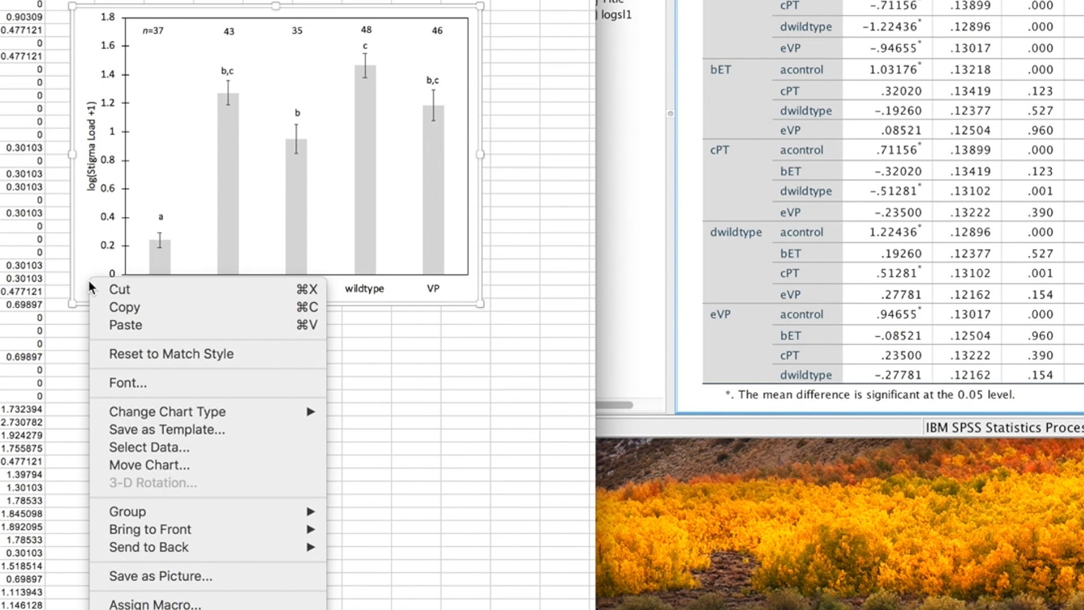
pyautogui.click(143, 575)
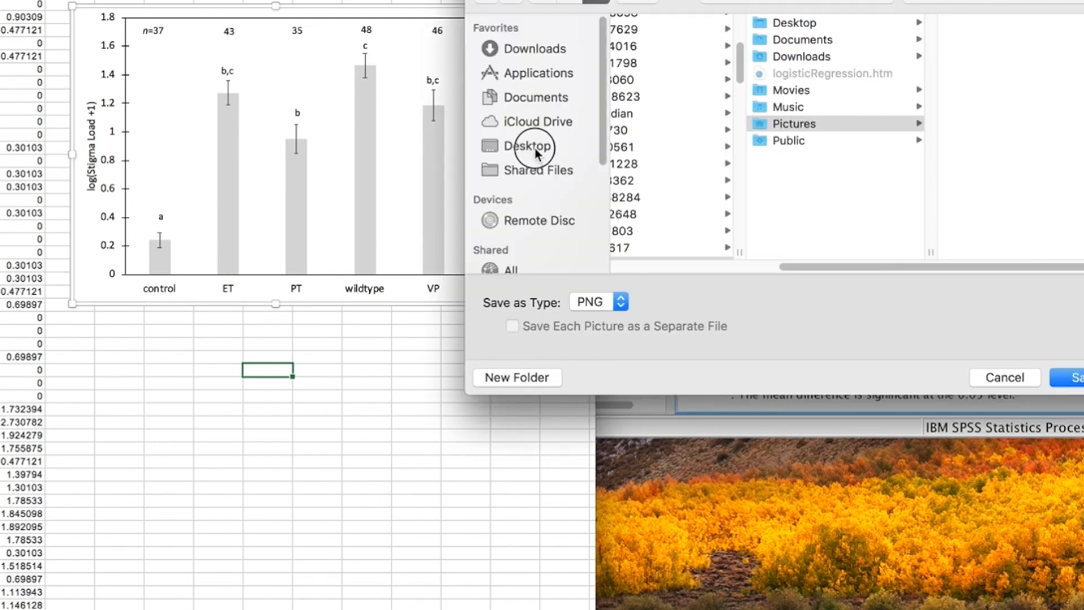
pyautogui.click(528, 146)
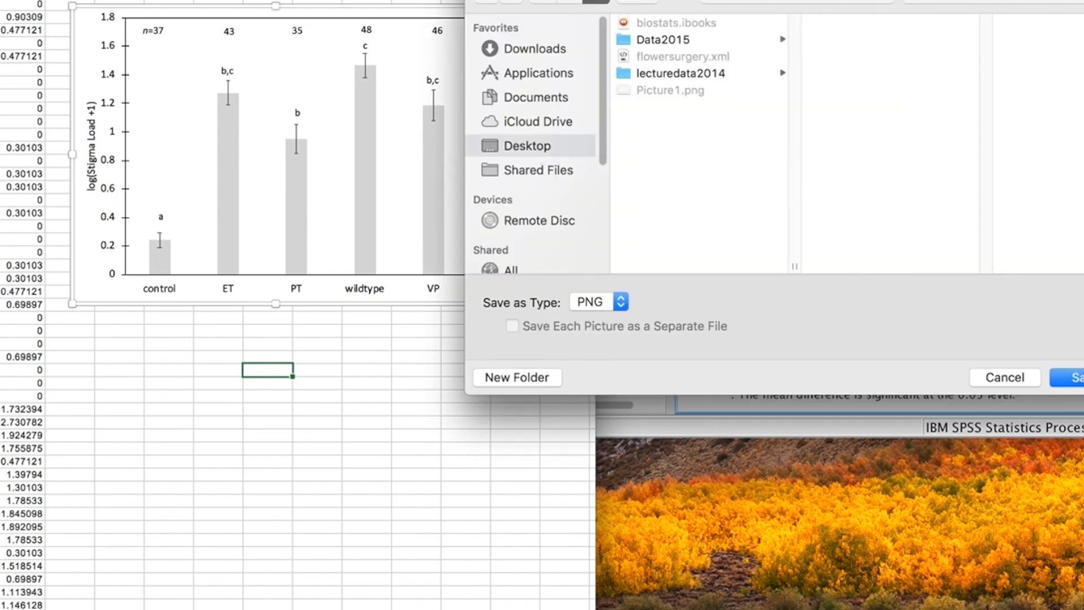